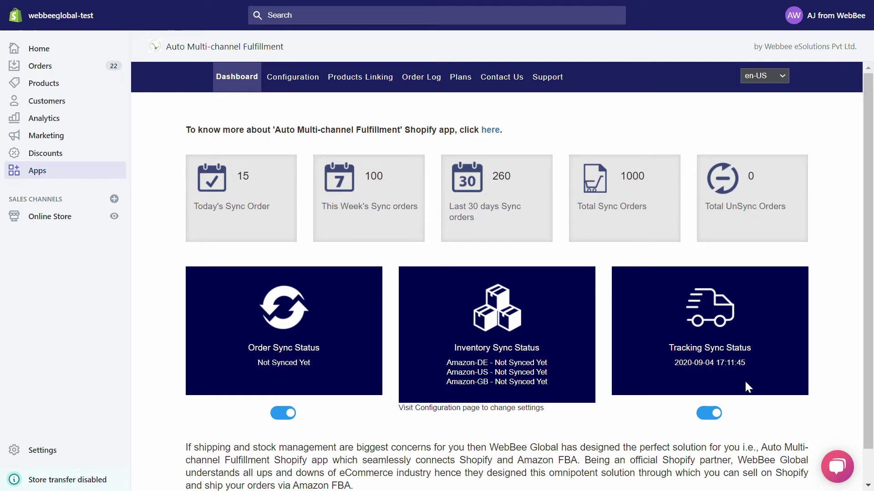
Switch from the app dashboard to the Auto Multi-channel Fulfillment Configuration tab
{"action": "mouse_move", "coordinate": [747, 362]}
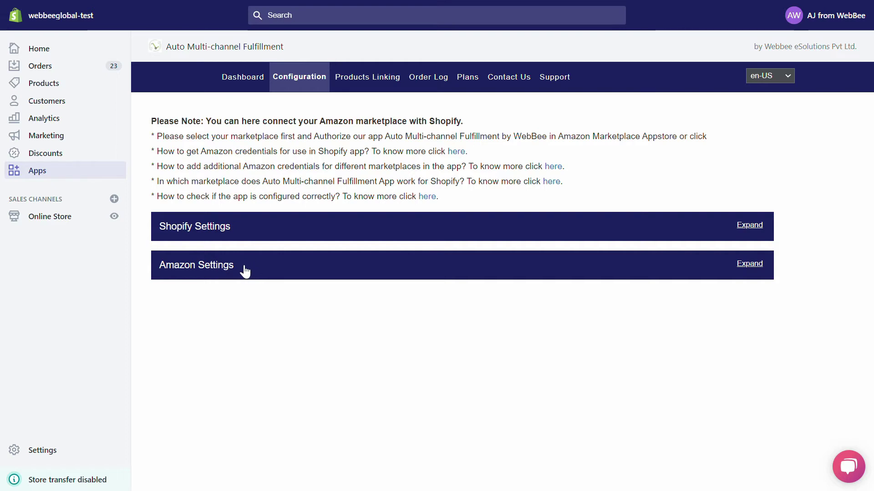
Expand Shopify Settings, look over its options, and start editing the Admin Email field
{"action": "left_click", "coordinate": [318, 230]}
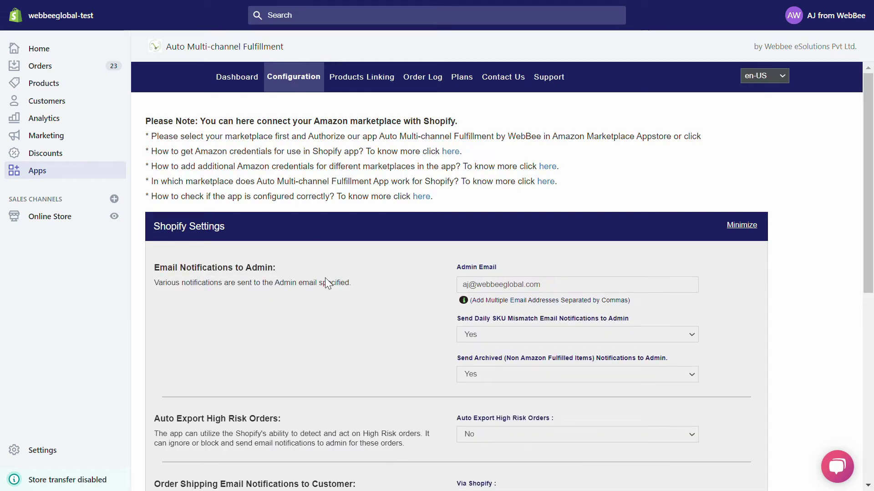
{"action": "scroll", "coordinate": [327, 287], "scroll_direction": "down", "scroll_amount": 3}
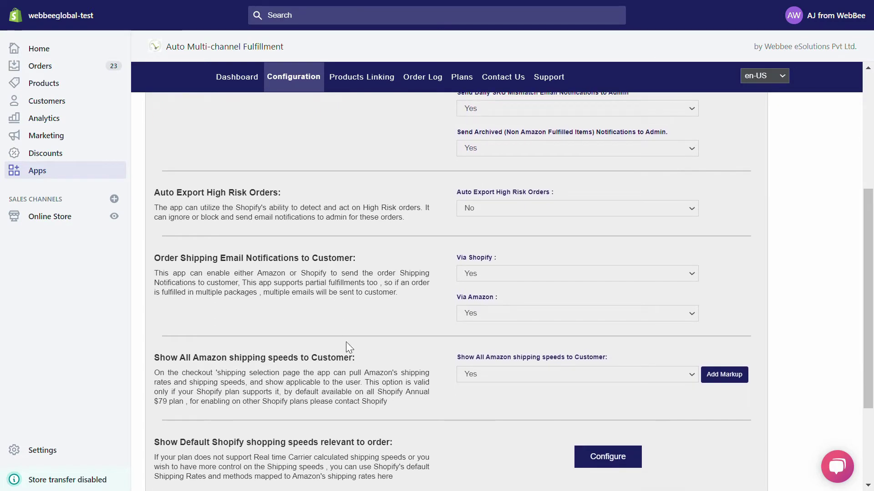
{"action": "scroll", "coordinate": [346, 342], "scroll_direction": "up", "scroll_amount": 4}
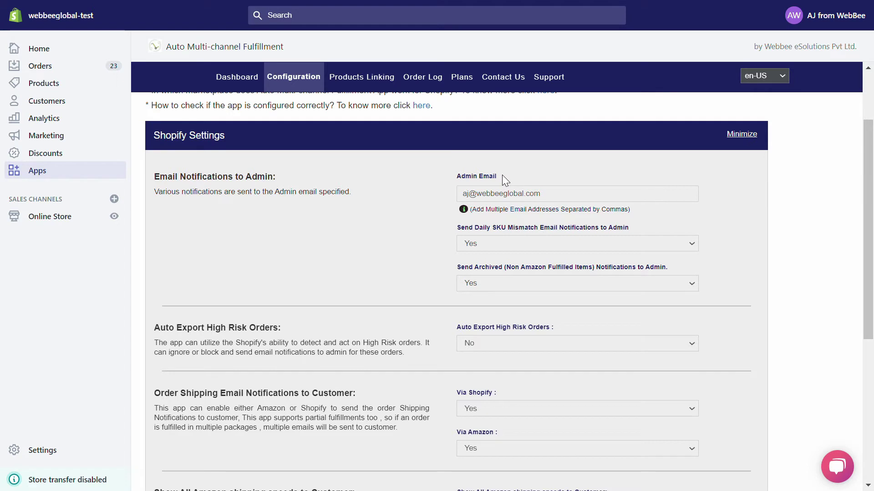
{"action": "left_click", "coordinate": [554, 198]}
{"action": "left_click", "coordinate": [534, 177]}
{"action": "scroll", "coordinate": [359, 396], "scroll_direction": "down", "scroll_amount": 2}
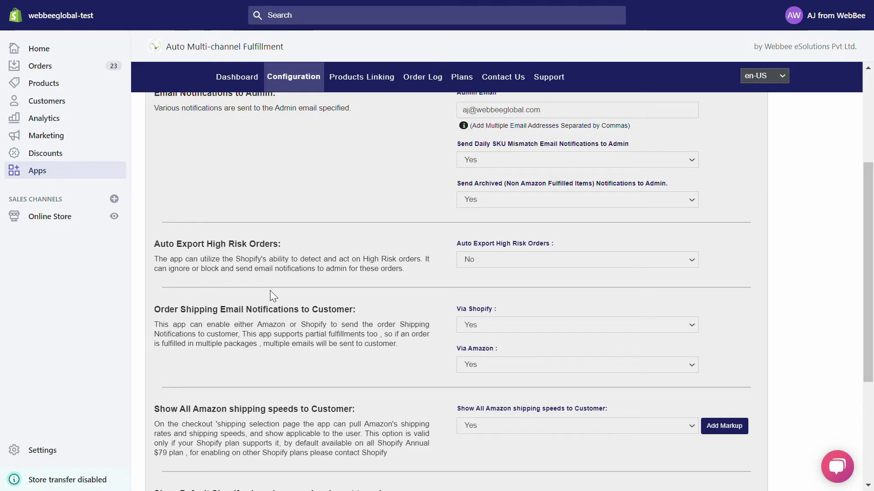
{"action": "scroll", "coordinate": [454, 411], "scroll_direction": "down", "scroll_amount": 1}
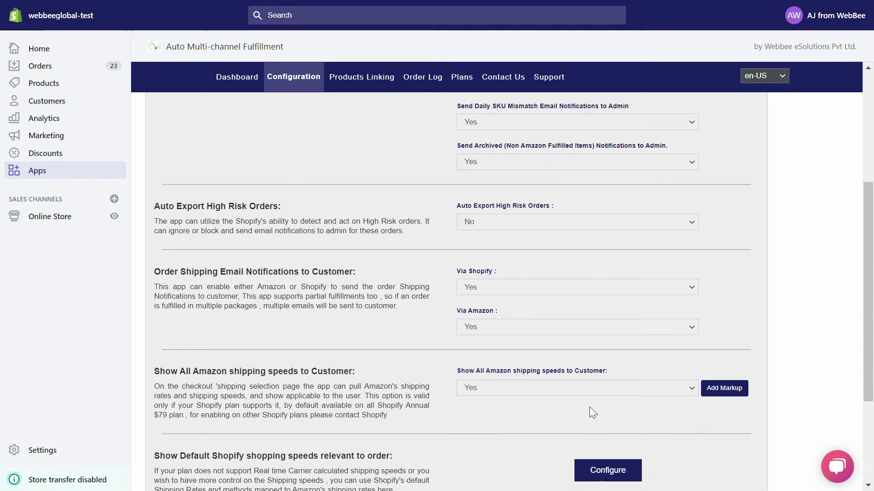
In the Amazon shipping-rate markup settings, override the Standard rate's name with 'Custom'
{"action": "left_click", "coordinate": [724, 394]}
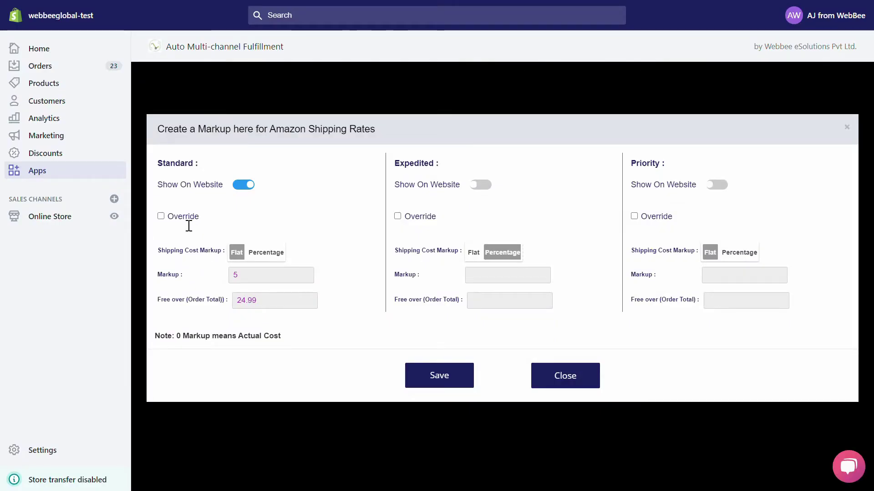
{"action": "left_click", "coordinate": [161, 217]}
{"action": "left_click_drag", "start_coordinate": [243, 223], "coordinate": [199, 220]}
{"action": "type", "text": "Custom"}
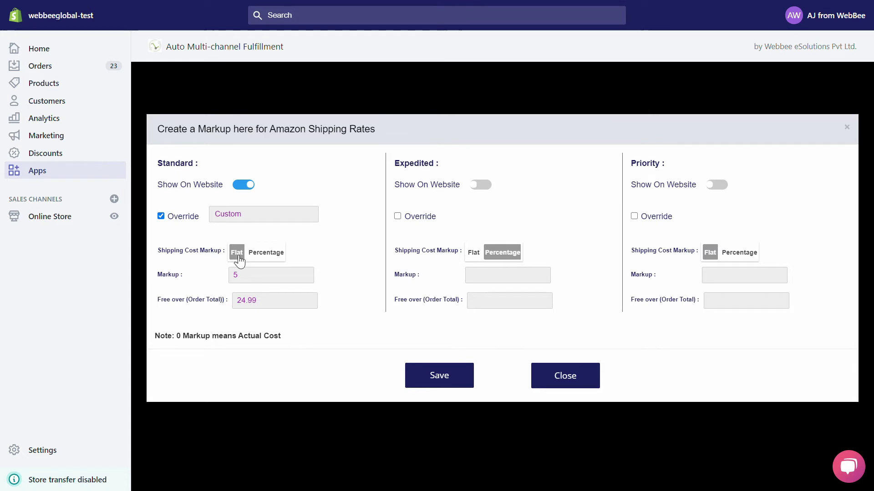
Keep the Standard markup flat at 5 with free shipping over 24.99, then close the settings
{"action": "left_click", "coordinate": [275, 257]}
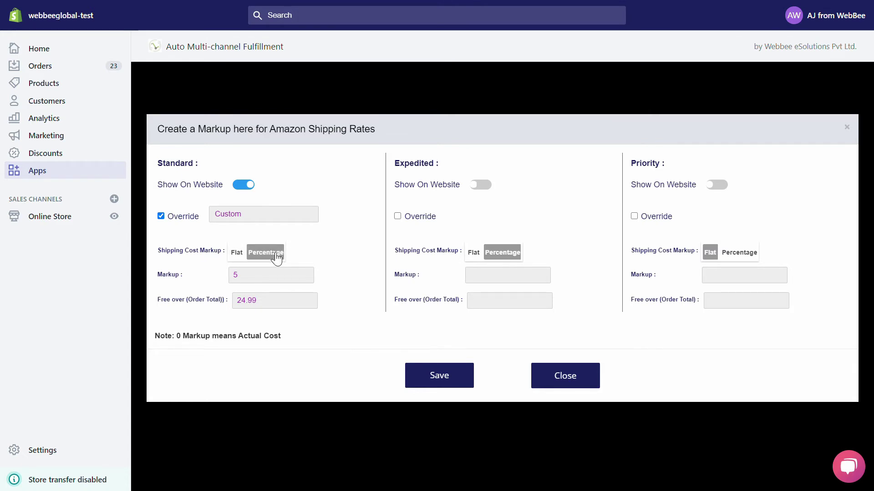
{"action": "left_click", "coordinate": [240, 257]}
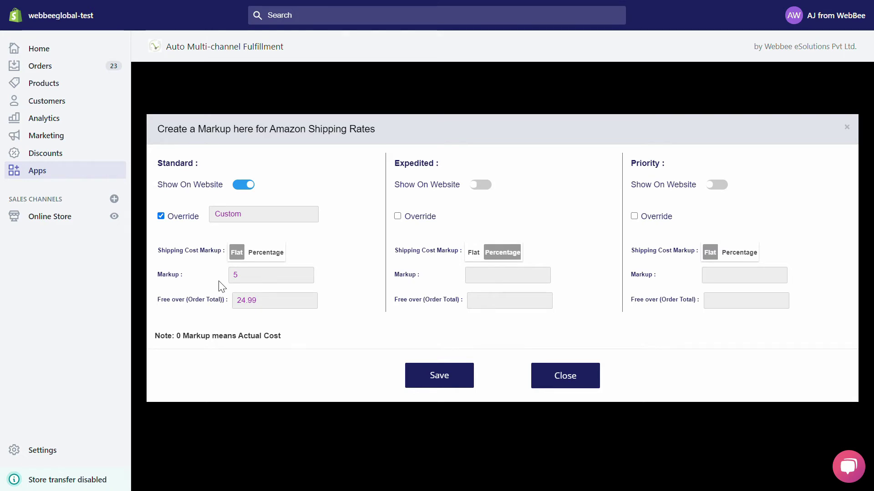
{"action": "left_click", "coordinate": [246, 286]}
{"action": "type", "text": "-"}
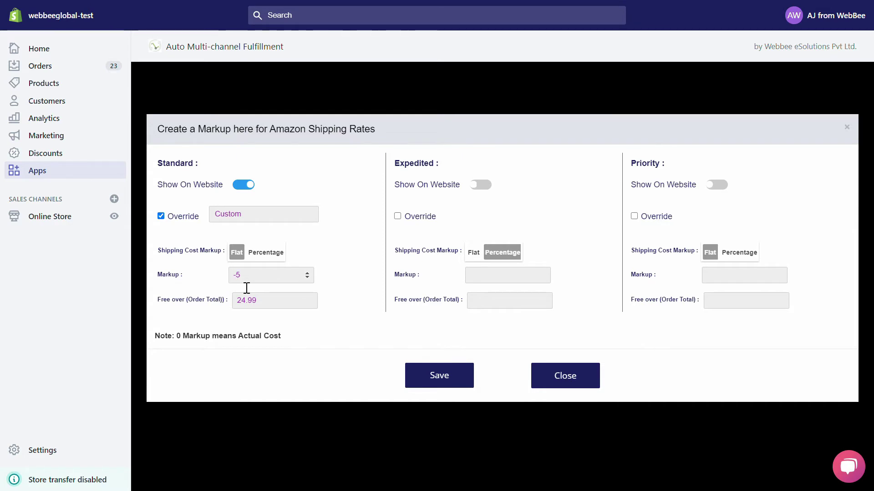
{"action": "key", "text": "BackSpace"}
{"action": "left_click", "coordinate": [271, 305]}
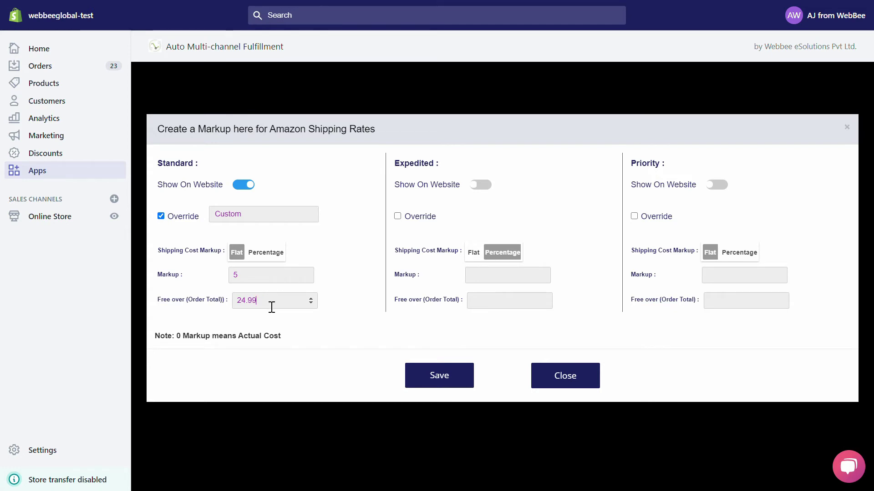
{"action": "left_click", "coordinate": [406, 373]}
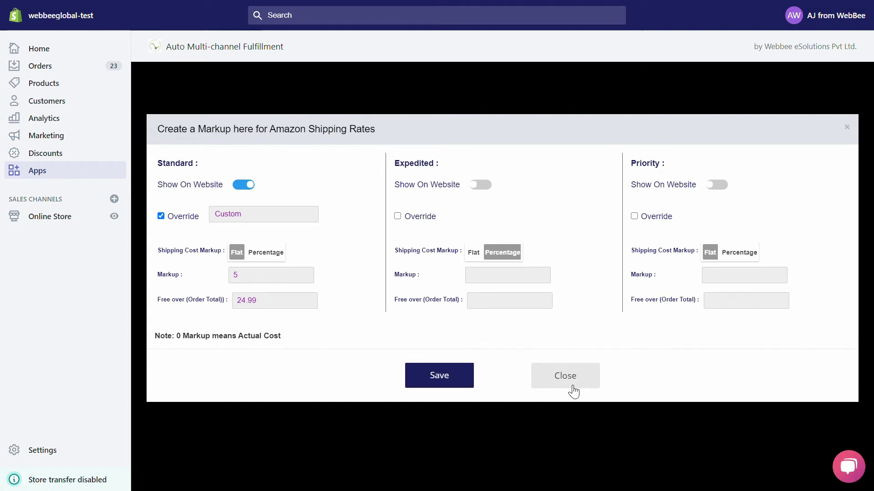
{"action": "left_click", "coordinate": [552, 386]}
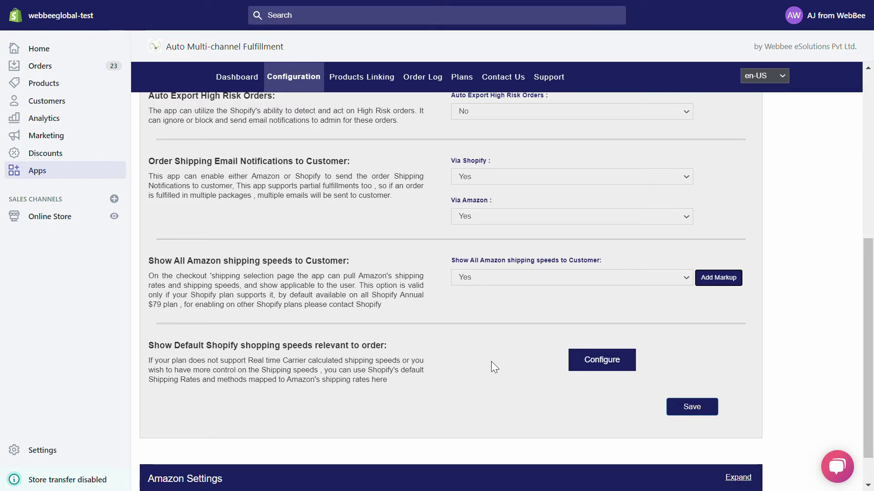
Map Shopify Standard Shipping to Amazon Expedited, save it, and expand Amazon Settings
{"action": "left_click", "coordinate": [594, 371]}
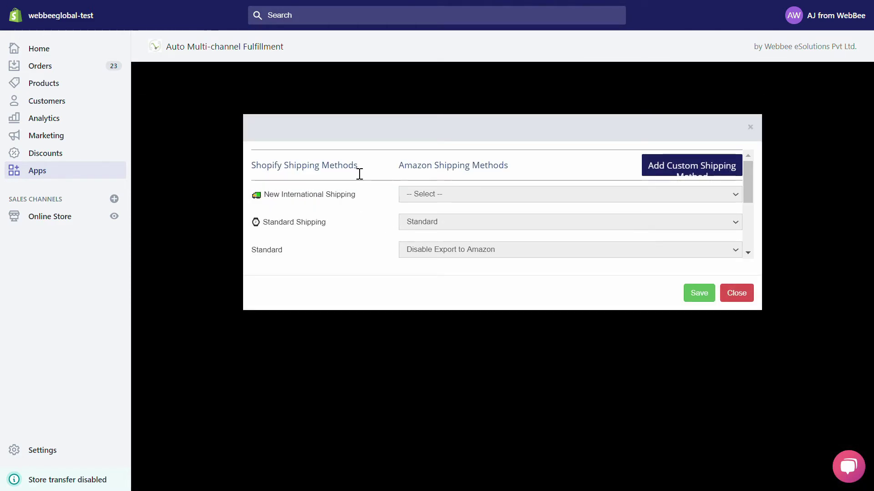
{"action": "scroll", "coordinate": [339, 226], "scroll_direction": "down", "scroll_amount": 5}
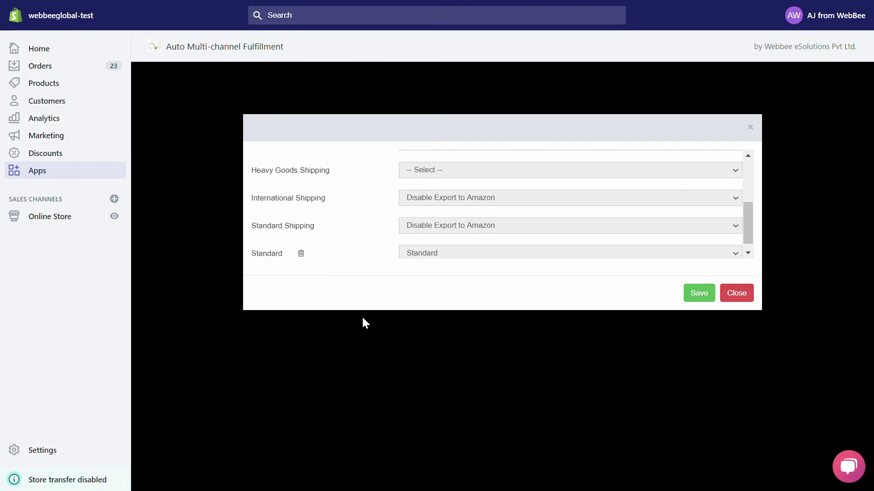
{"action": "scroll", "coordinate": [361, 232], "scroll_direction": "up", "scroll_amount": 5}
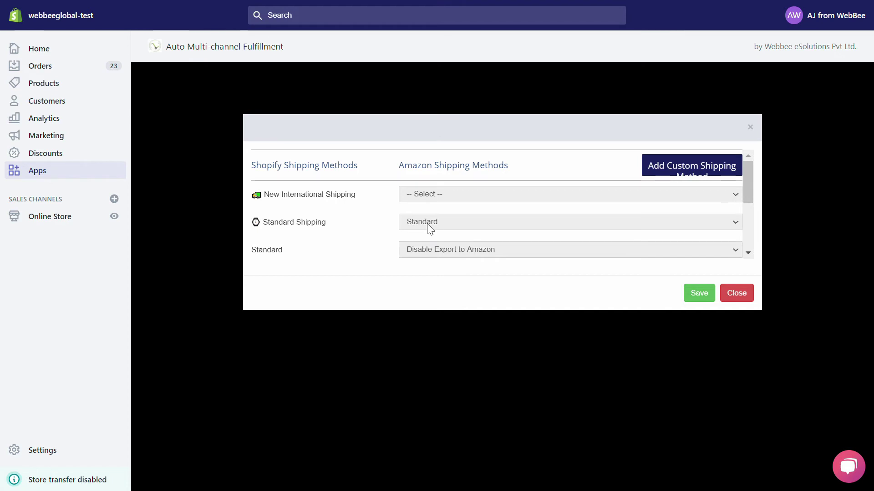
{"action": "left_click", "coordinate": [428, 260]}
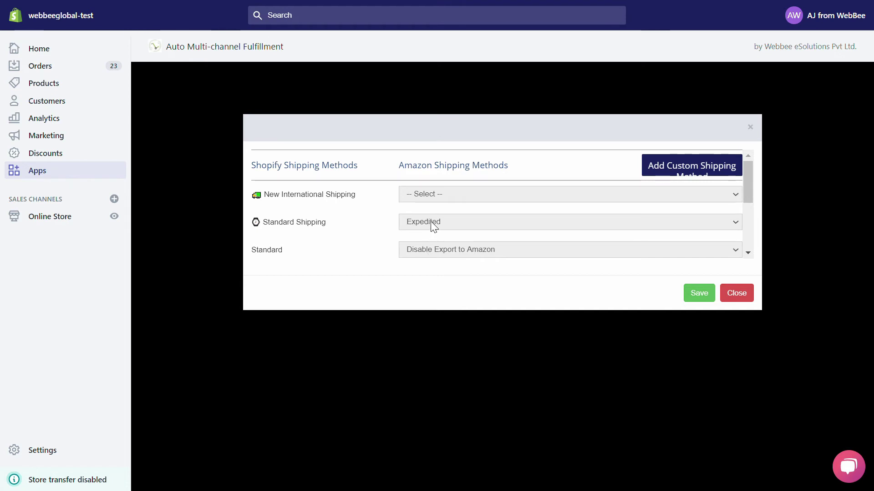
{"action": "left_click", "coordinate": [699, 295]}
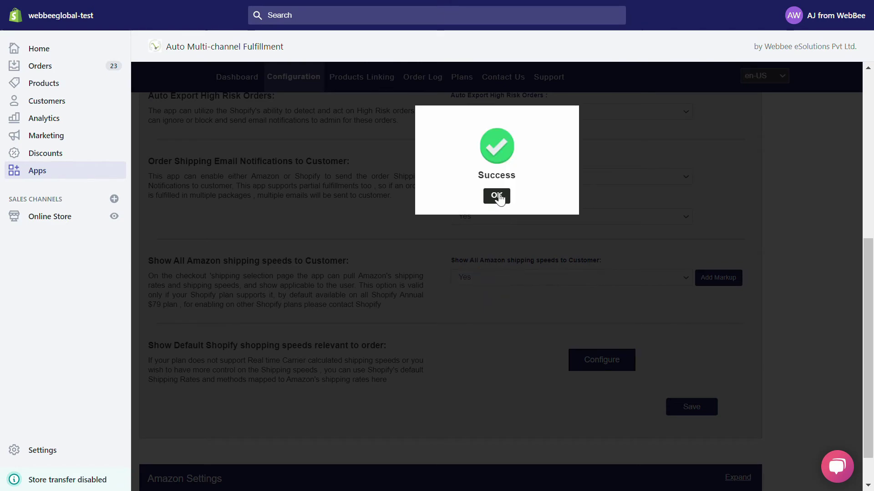
{"action": "left_click", "coordinate": [496, 197]}
{"action": "scroll", "coordinate": [395, 404], "scroll_direction": "down", "scroll_amount": 1}
{"action": "left_click", "coordinate": [383, 438]}
Collapse the US marketplace's additional settings and start adding a new Amazon marketplace
{"action": "scroll", "coordinate": [383, 437], "scroll_direction": "down", "scroll_amount": 4}
{"action": "scroll", "coordinate": [421, 231], "scroll_direction": "up", "scroll_amount": 1}
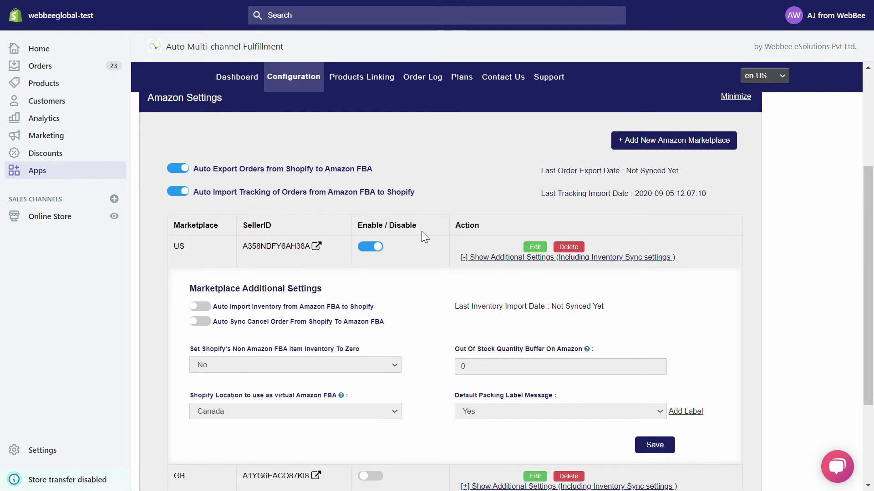
{"action": "scroll", "coordinate": [432, 191], "scroll_direction": "up", "scroll_amount": 1}
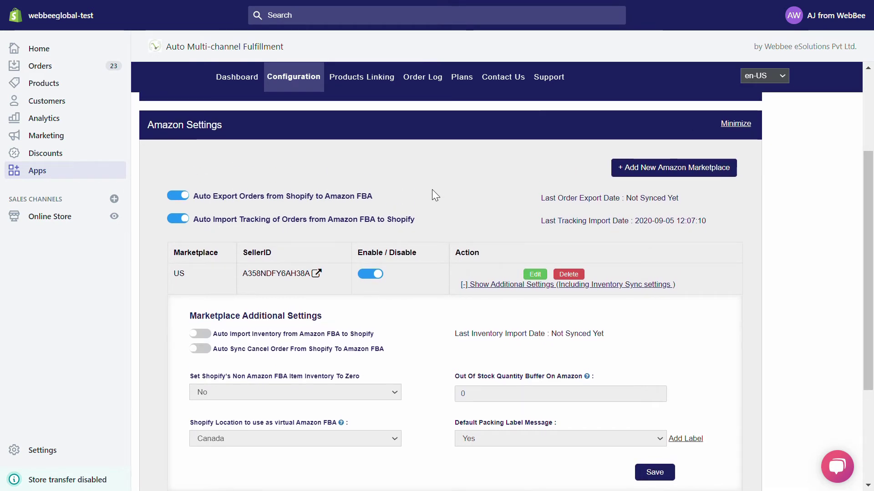
{"action": "left_click", "coordinate": [496, 286]}
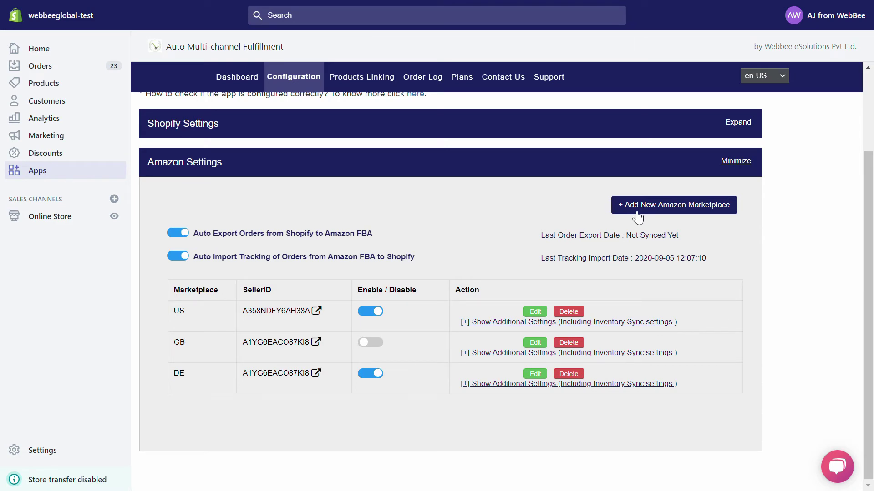
{"action": "left_click", "coordinate": [636, 212]}
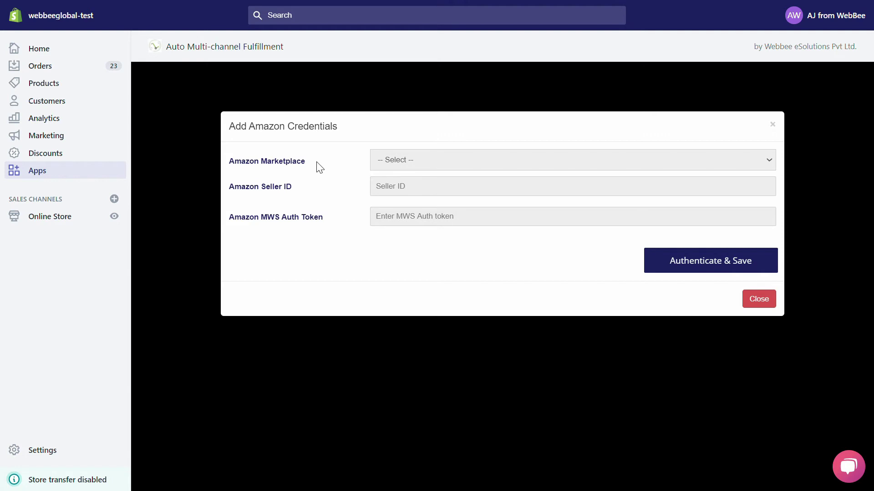
Pick Amazon-IT (Italy) as the new marketplace and submit the credentials form
{"action": "left_click", "coordinate": [387, 168]}
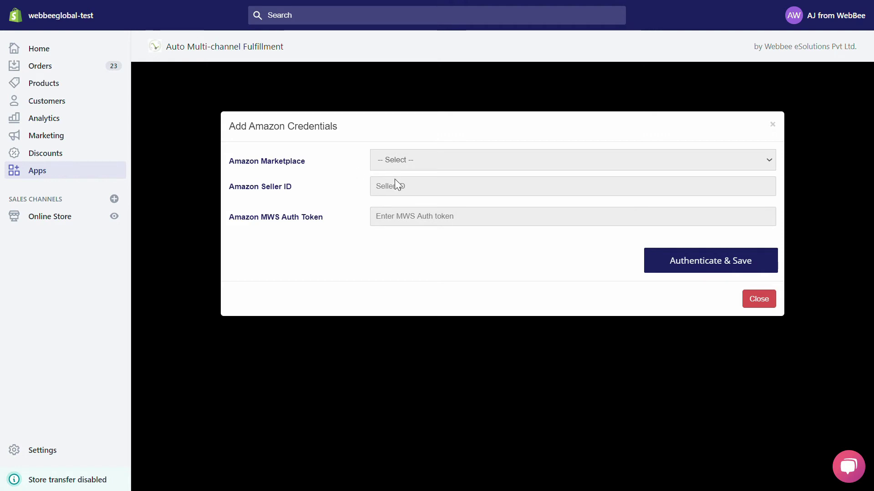
{"action": "left_click", "coordinate": [400, 195]}
{"action": "left_click", "coordinate": [407, 196]}
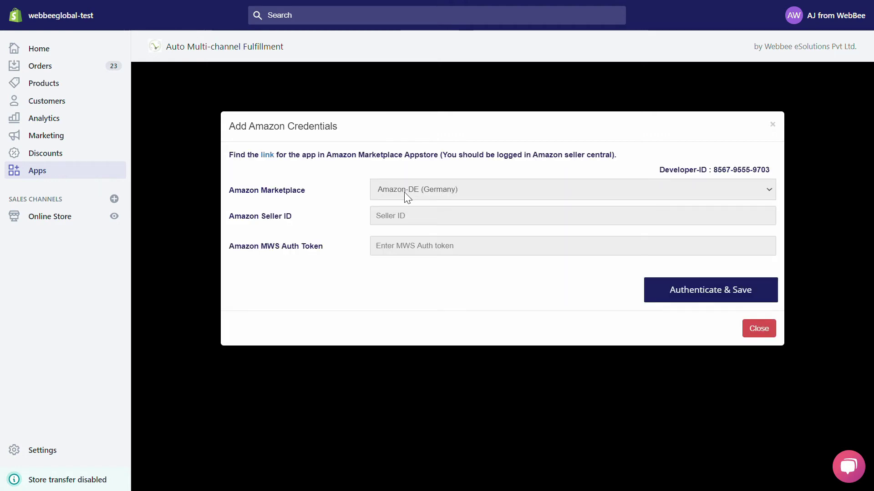
{"action": "left_click", "coordinate": [410, 241]}
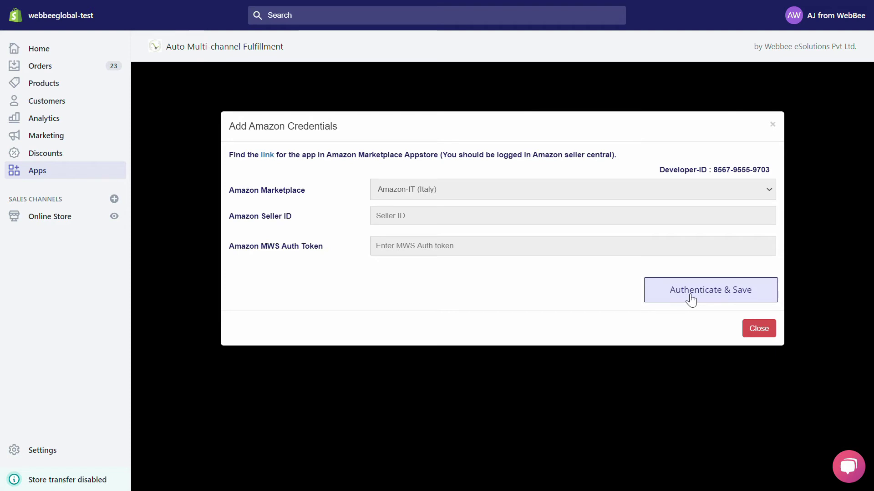
{"action": "left_click", "coordinate": [759, 329]}
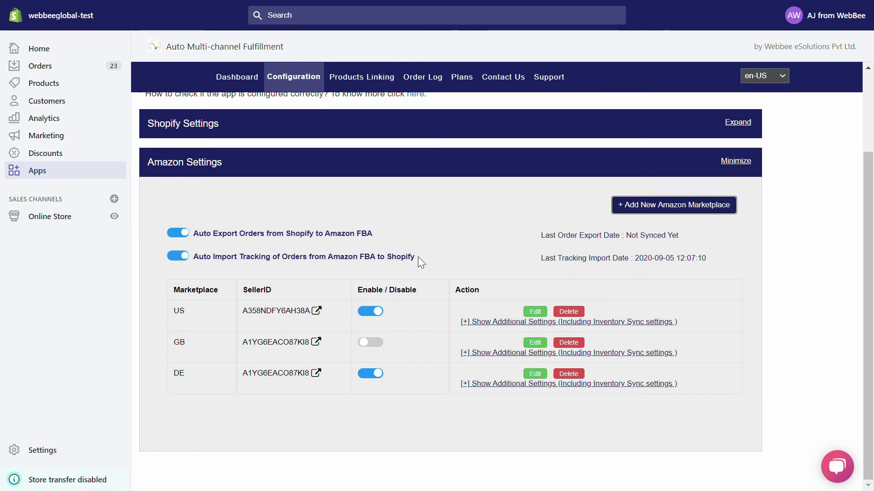
{"action": "mouse_move", "coordinate": [578, 264]}
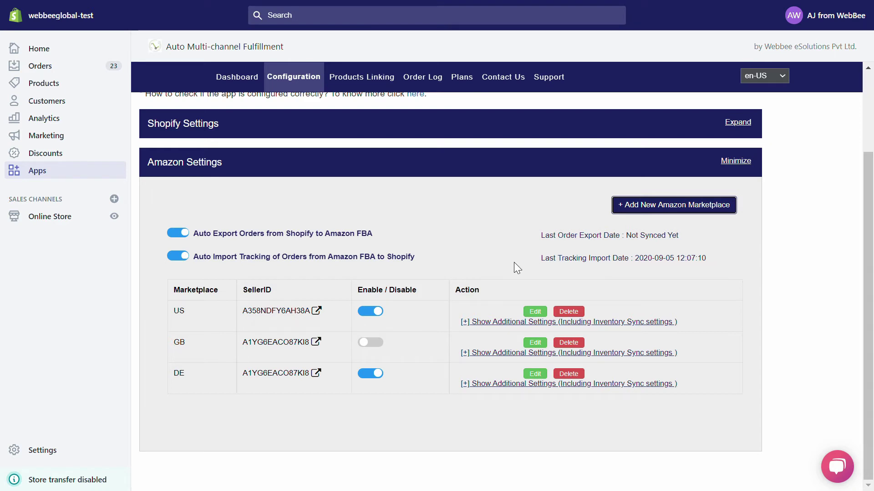
For the US marketplace, switch on Auto Import Inventory and Auto Sync Cancel Order
{"action": "left_click", "coordinate": [509, 323]}
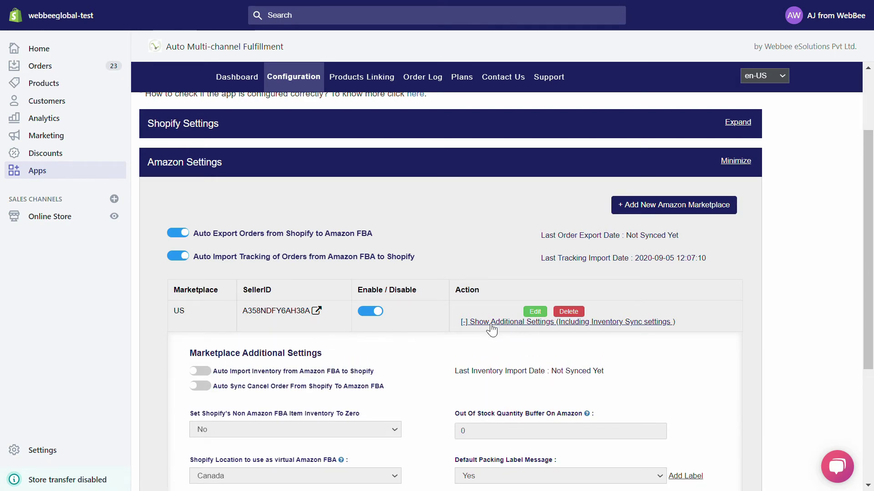
{"action": "scroll", "coordinate": [443, 344], "scroll_direction": "down", "scroll_amount": 2}
{"action": "scroll", "coordinate": [443, 345], "scroll_direction": "down", "scroll_amount": 1}
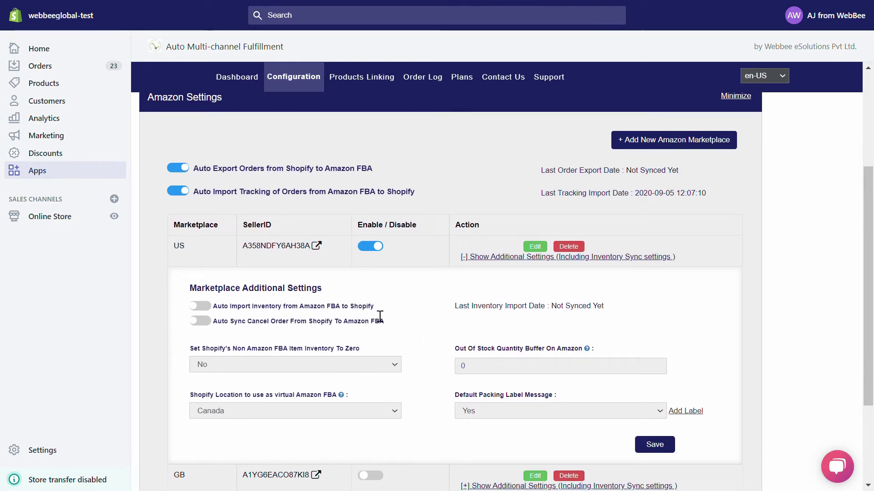
{"action": "left_click", "coordinate": [213, 310]}
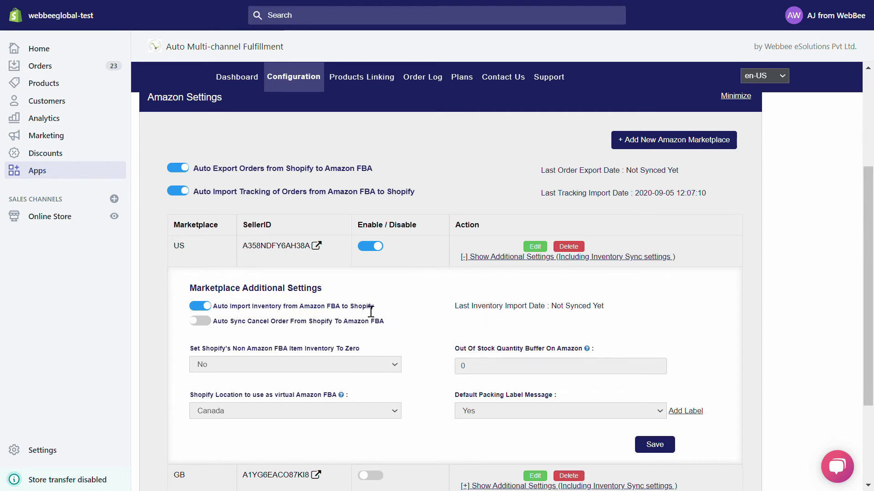
{"action": "left_click", "coordinate": [205, 322]}
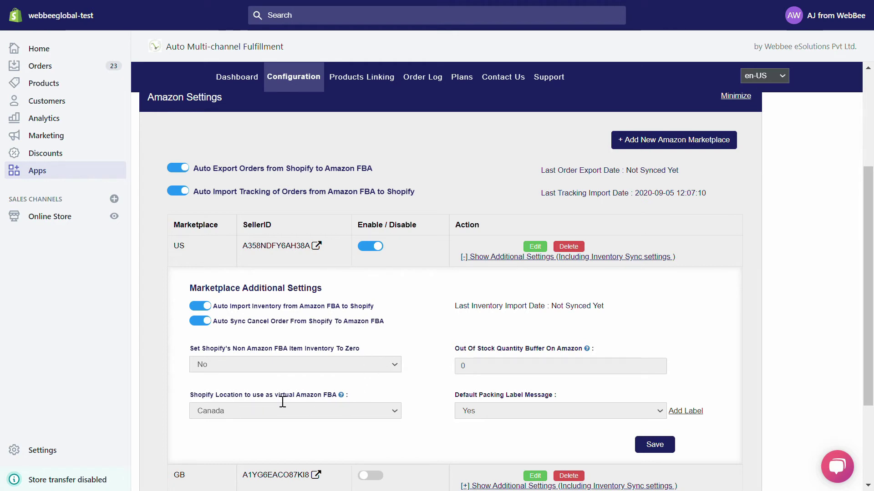
Set the virtual Amazon FBA location to US, then open and dismiss the packing label form
{"action": "left_click", "coordinate": [364, 413]}
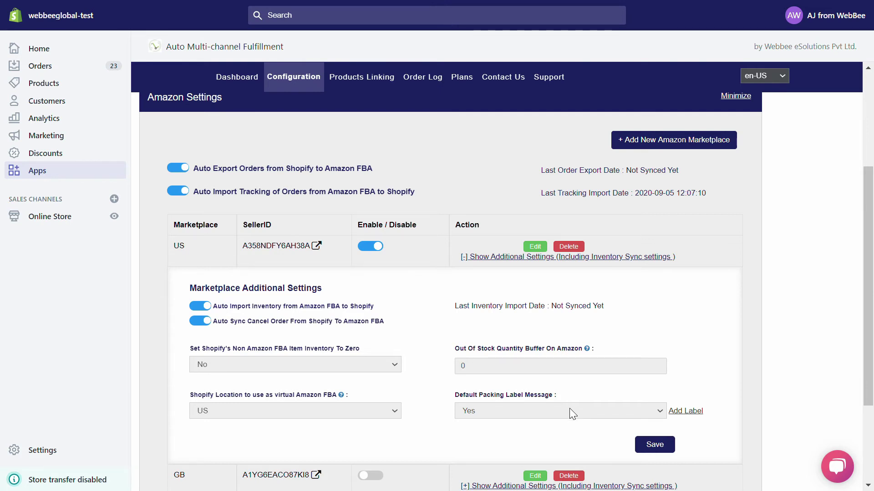
{"action": "left_click", "coordinate": [685, 411]}
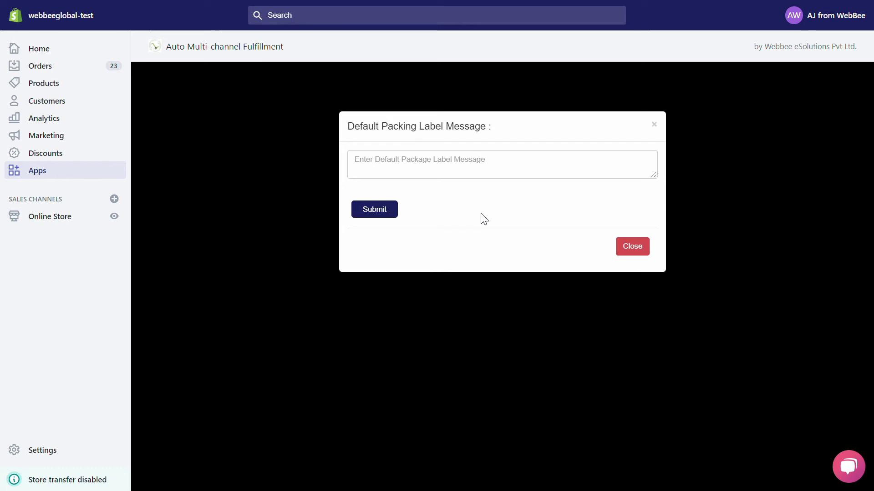
{"action": "left_click", "coordinate": [633, 251]}
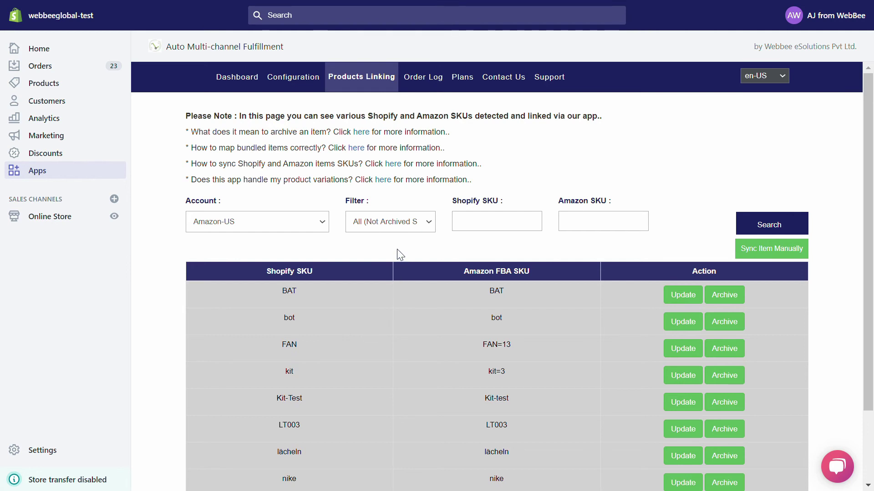
Search the SKU links for Shopify SKU BAT, then for Amazon SKU bot
{"action": "left_click", "coordinate": [485, 233]}
{"action": "left_click", "coordinate": [772, 227]}
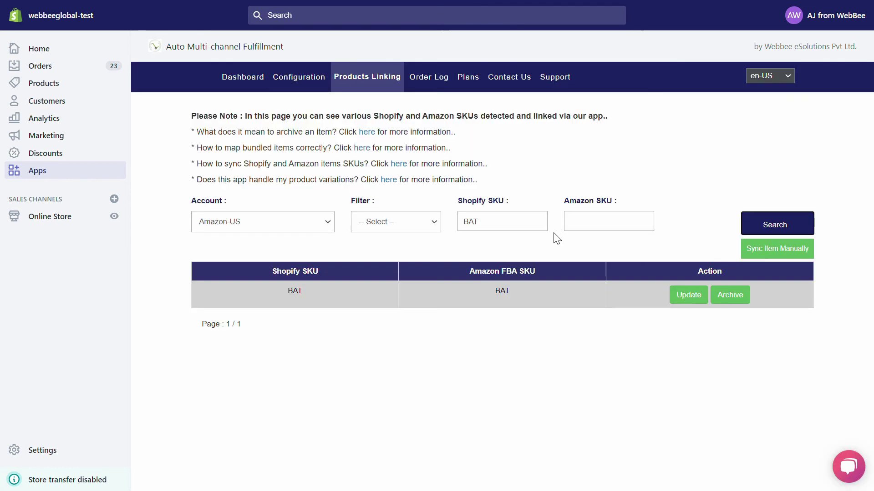
{"action": "left_click", "coordinate": [581, 231]}
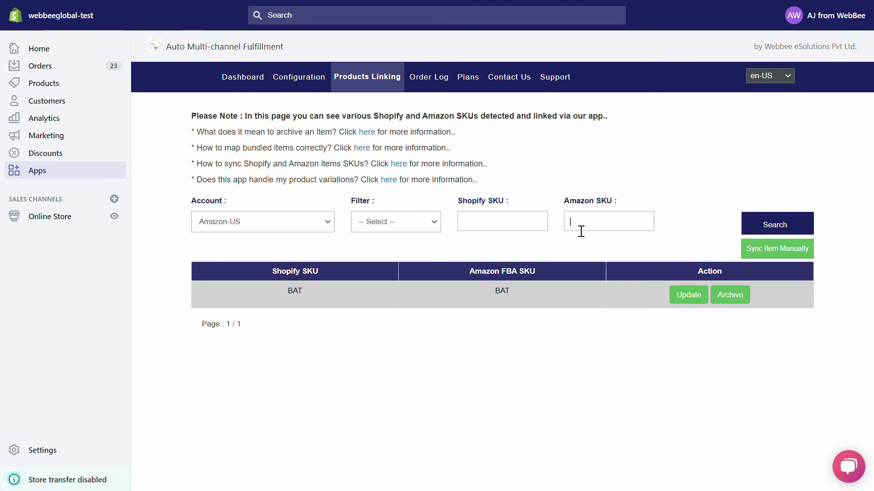
{"action": "left_click", "coordinate": [787, 232]}
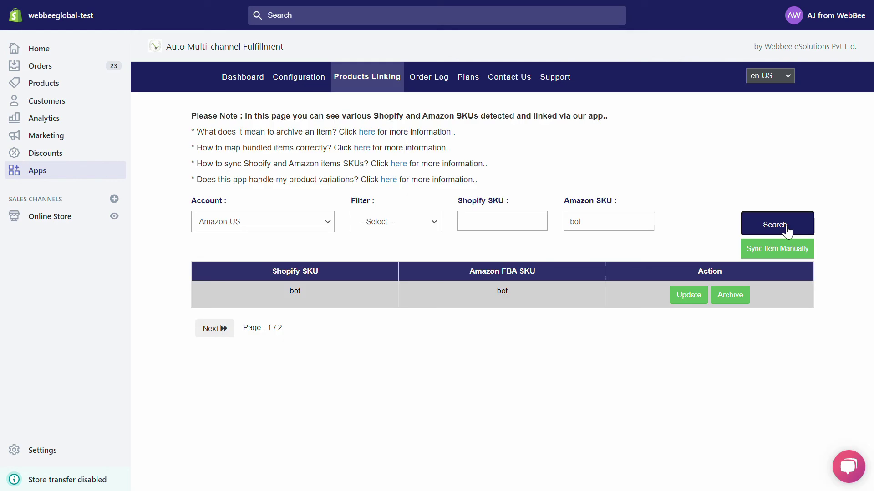
Run a manual item sync with Amazon and reload the full SKU link list
{"action": "left_click", "coordinate": [783, 259]}
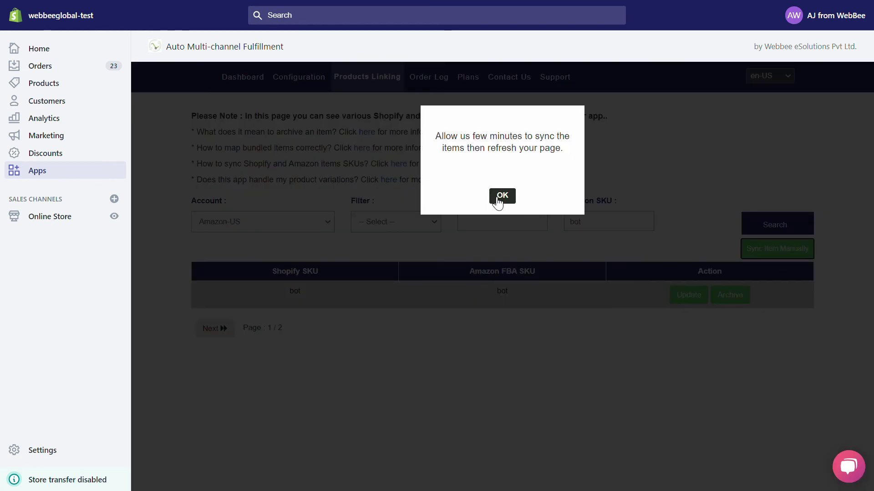
{"action": "left_click", "coordinate": [501, 196]}
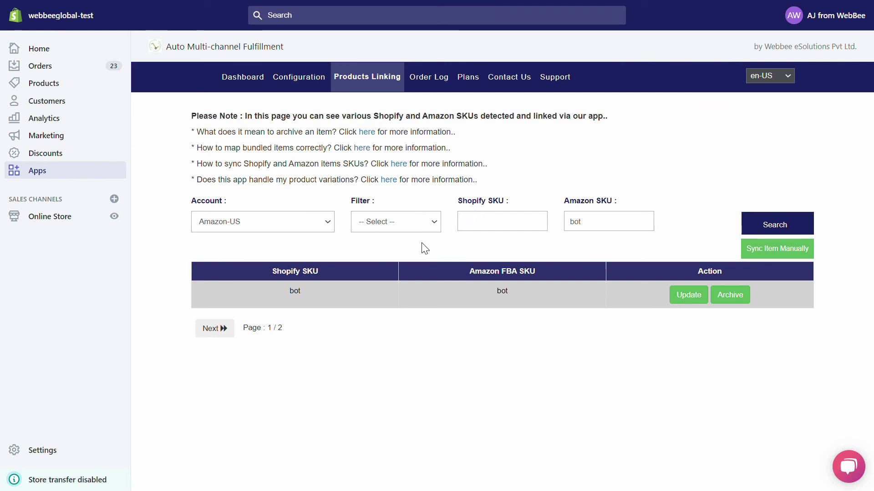
{"action": "left_click", "coordinate": [772, 224]}
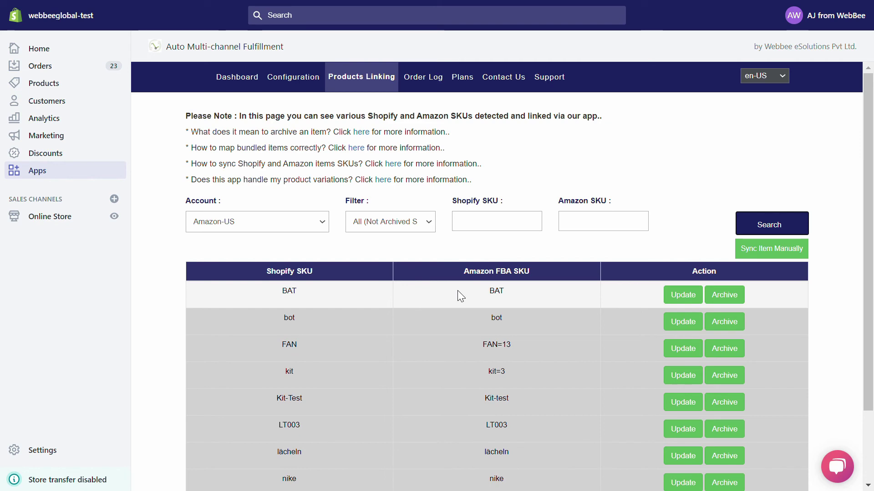
Resave the BAT SKU link without changes
{"action": "left_click", "coordinate": [682, 295]}
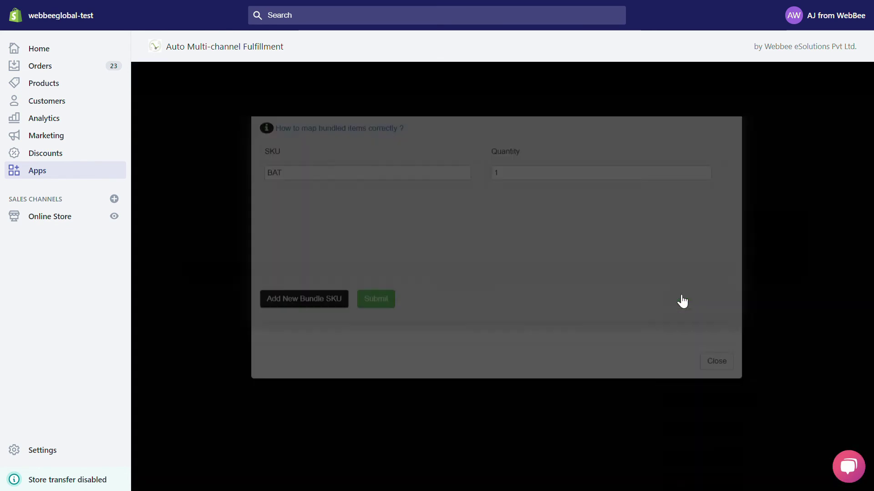
{"action": "left_click", "coordinate": [446, 245]}
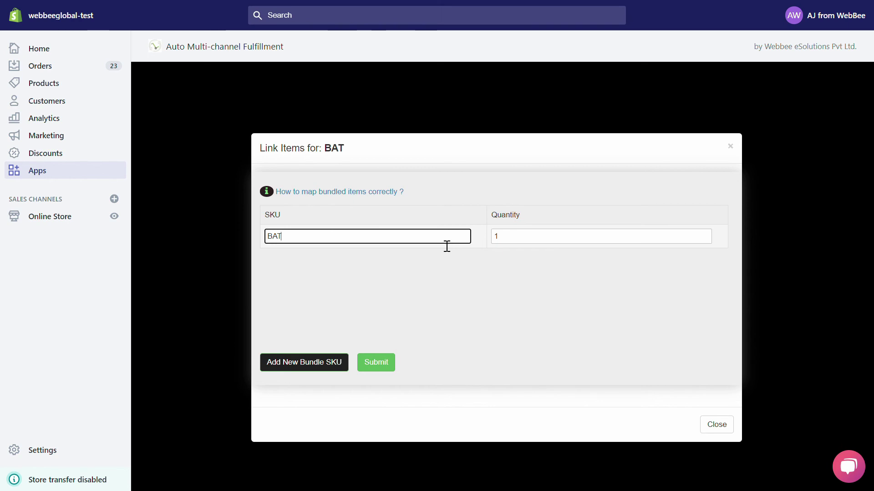
{"action": "left_click", "coordinate": [388, 366]}
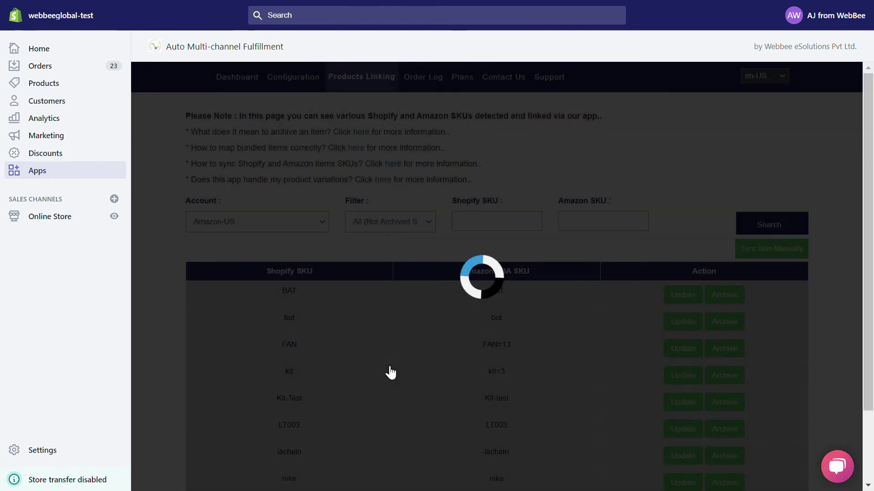
{"action": "left_click", "coordinate": [496, 197]}
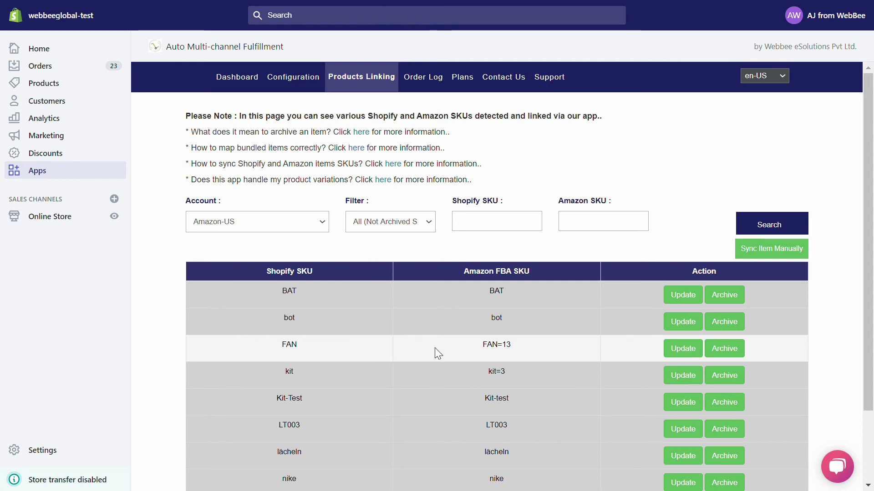
Change FAN's linked Amazon quantity from 13 to 10 and confirm
{"action": "left_click", "coordinate": [685, 354]}
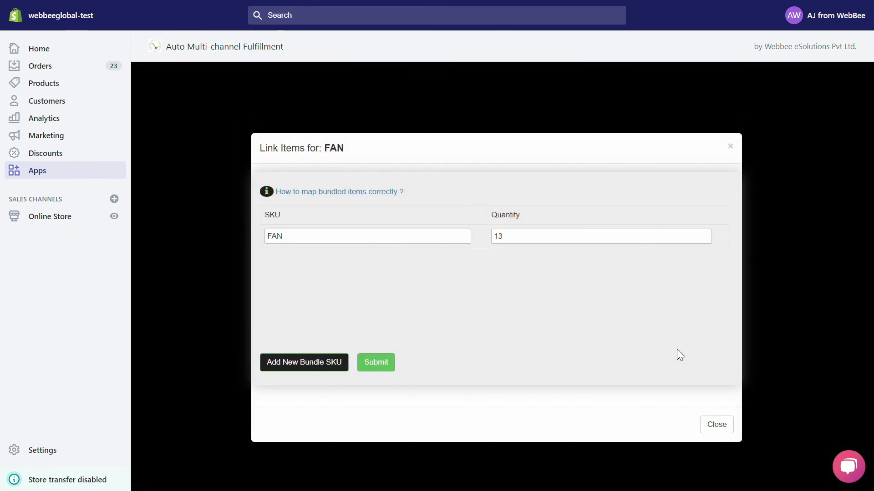
{"action": "left_click", "coordinate": [563, 245]}
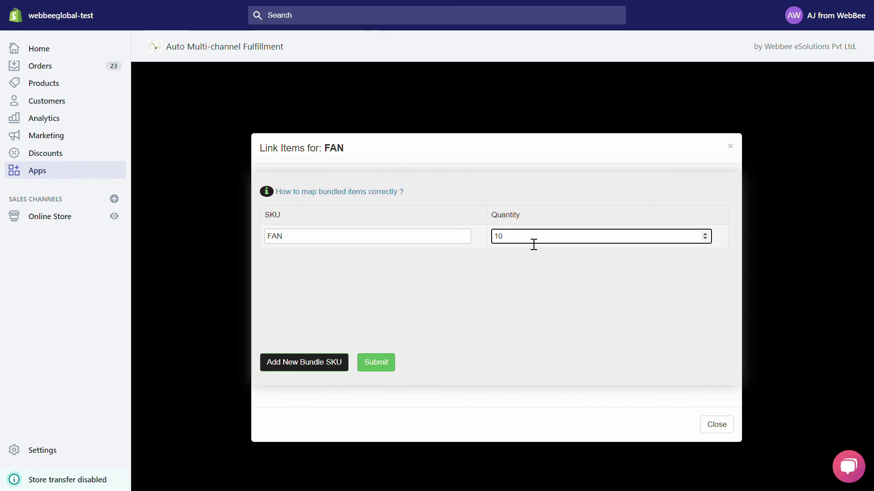
{"action": "left_click", "coordinate": [387, 367]}
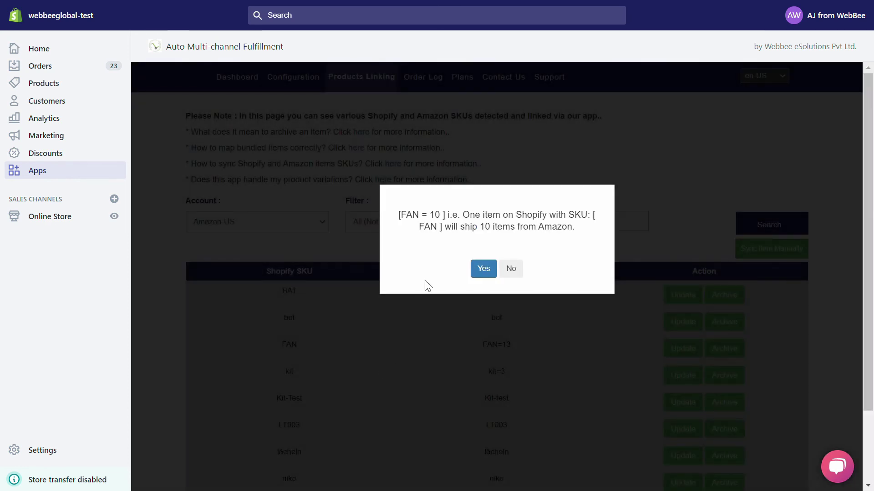
{"action": "left_click", "coordinate": [485, 269]}
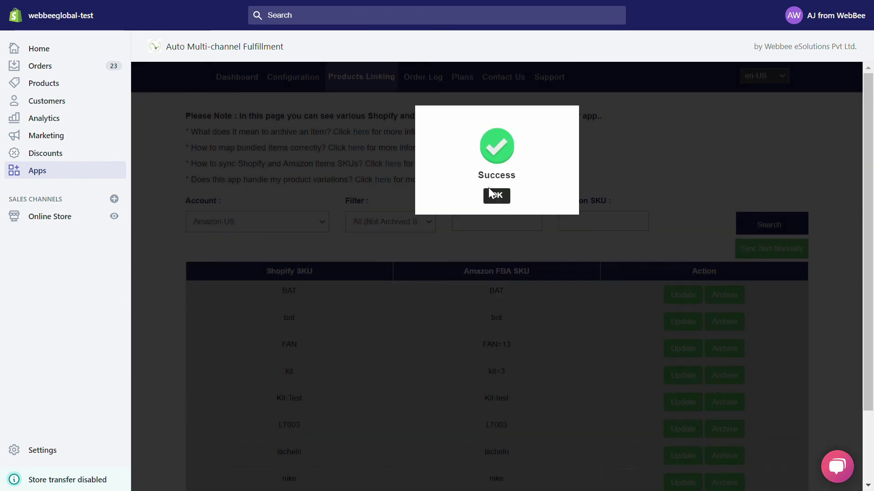
{"action": "left_click", "coordinate": [491, 195]}
Archive the bot SKU link in the Amazon-US list and confirm it
{"action": "left_click", "coordinate": [730, 325]}
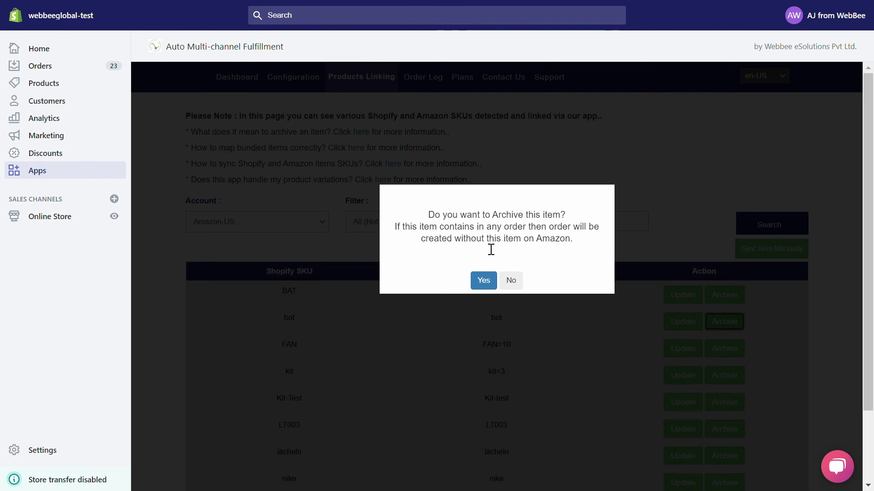
{"action": "left_click", "coordinate": [484, 283]}
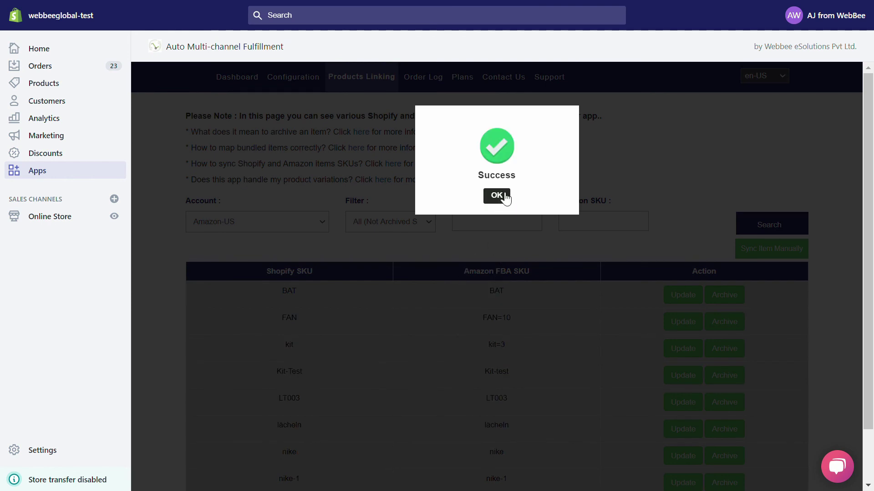
{"action": "left_click", "coordinate": [496, 196]}
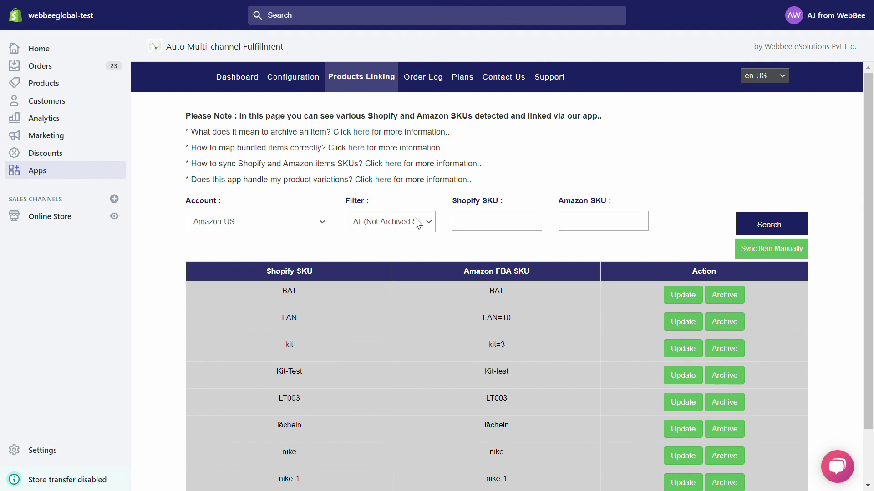
Filter the SKU list to Archived SKUs and make the bot SKU active again
{"action": "left_click", "coordinate": [397, 276]}
{"action": "left_click", "coordinate": [771, 231]}
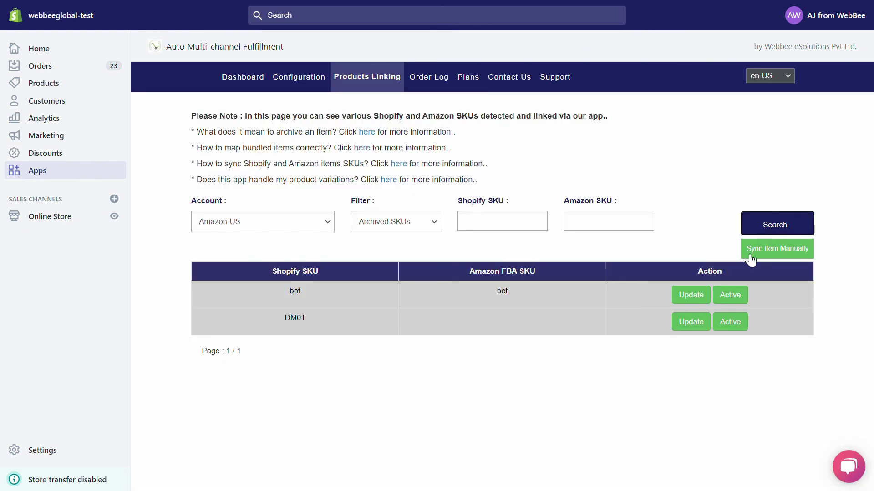
{"action": "left_click", "coordinate": [733, 298]}
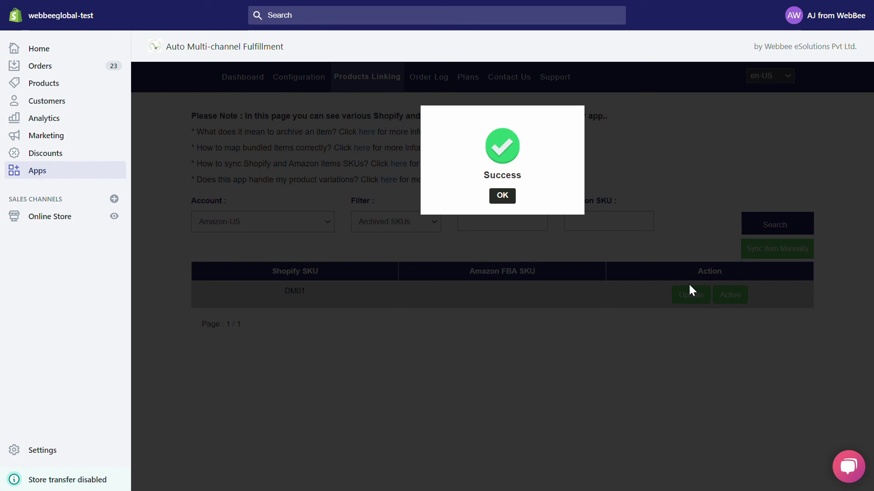
{"action": "left_click", "coordinate": [512, 200]}
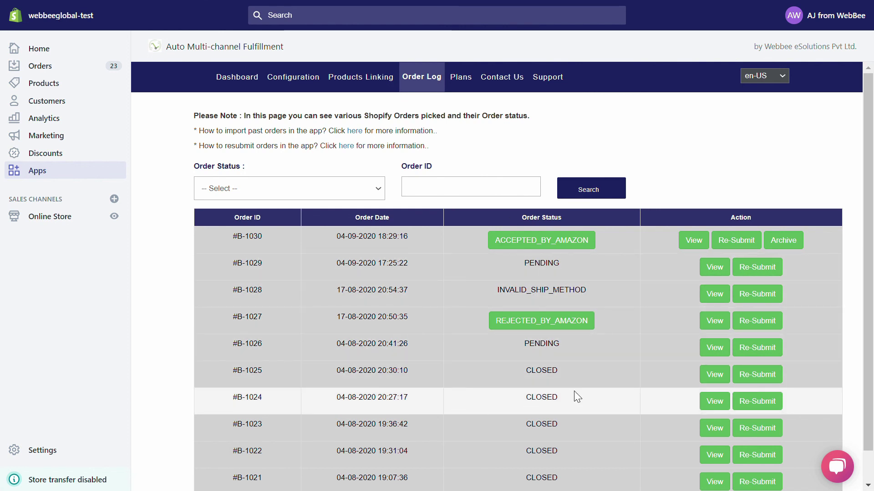
{"action": "left_click", "coordinate": [718, 383]}
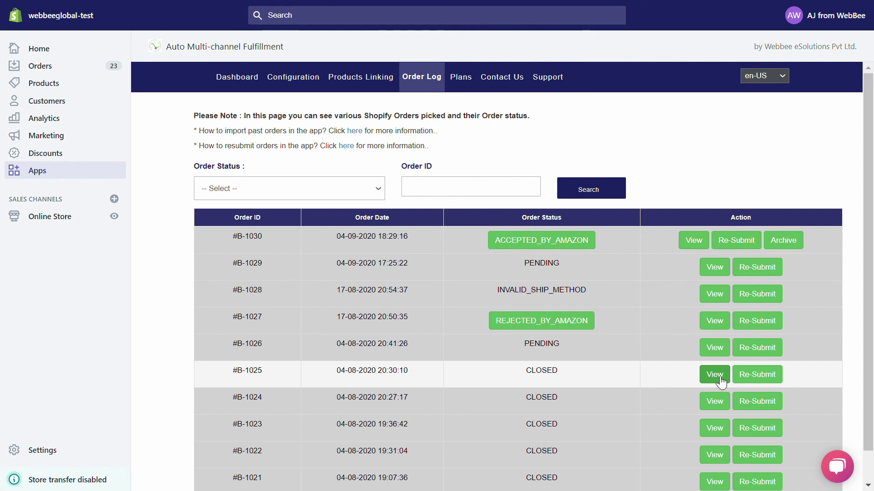